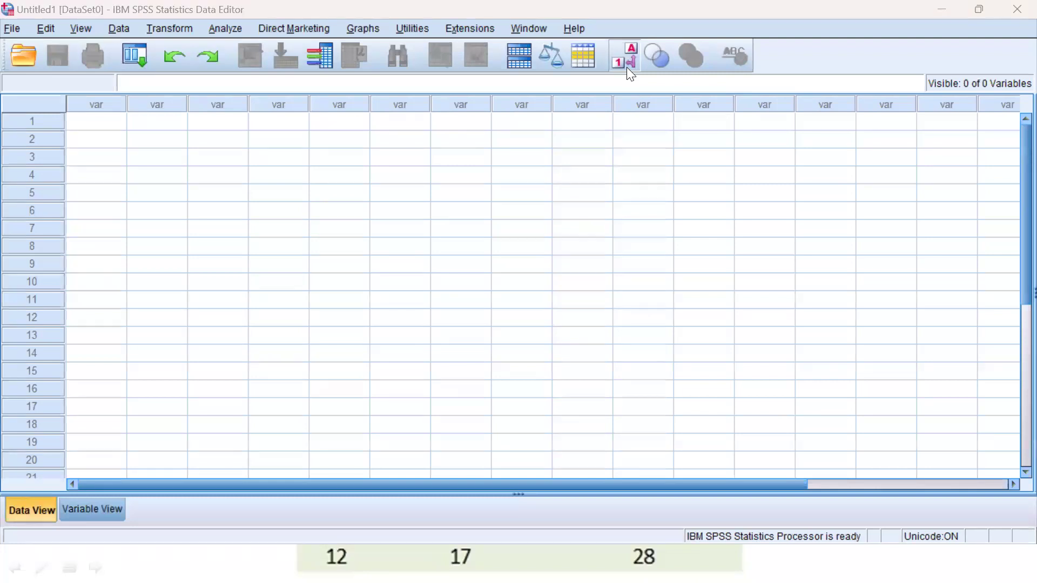
Define two variables named X and Y in the variable definitions of the empty dataset
click(98, 510)
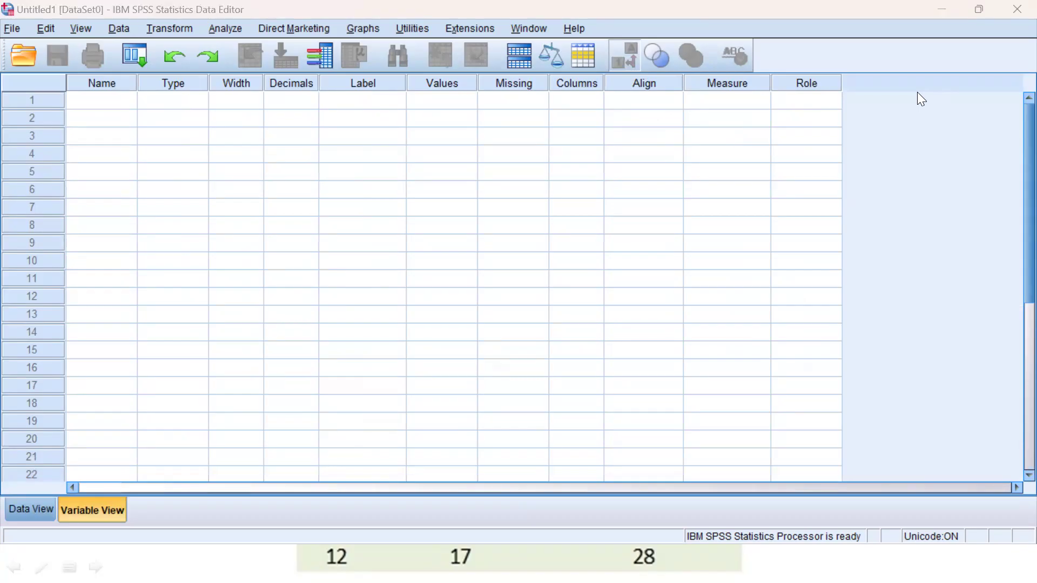
click(108, 107)
text(x)
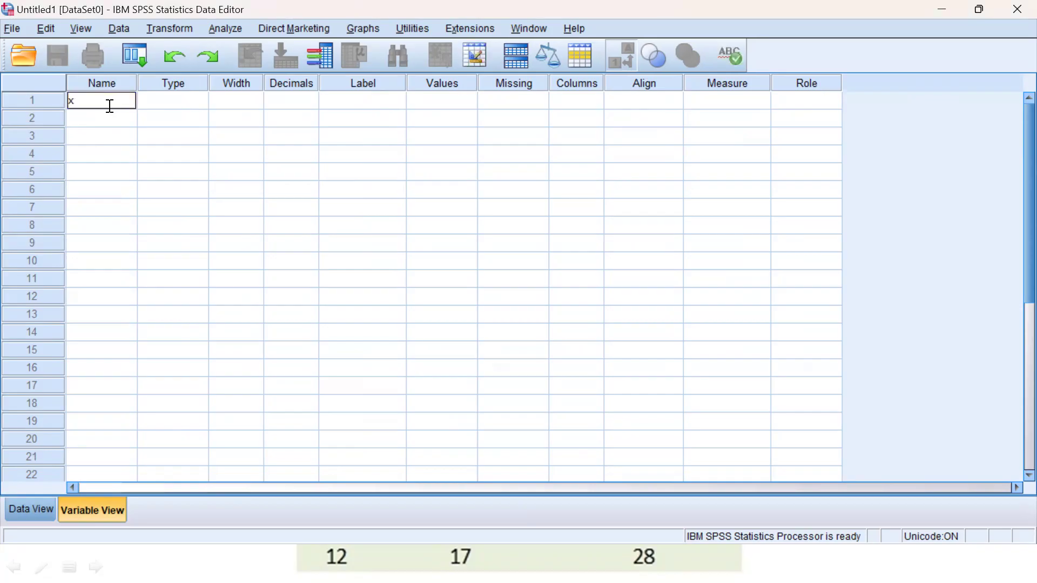
key(BackSpace)
text(X)
click(110, 113)
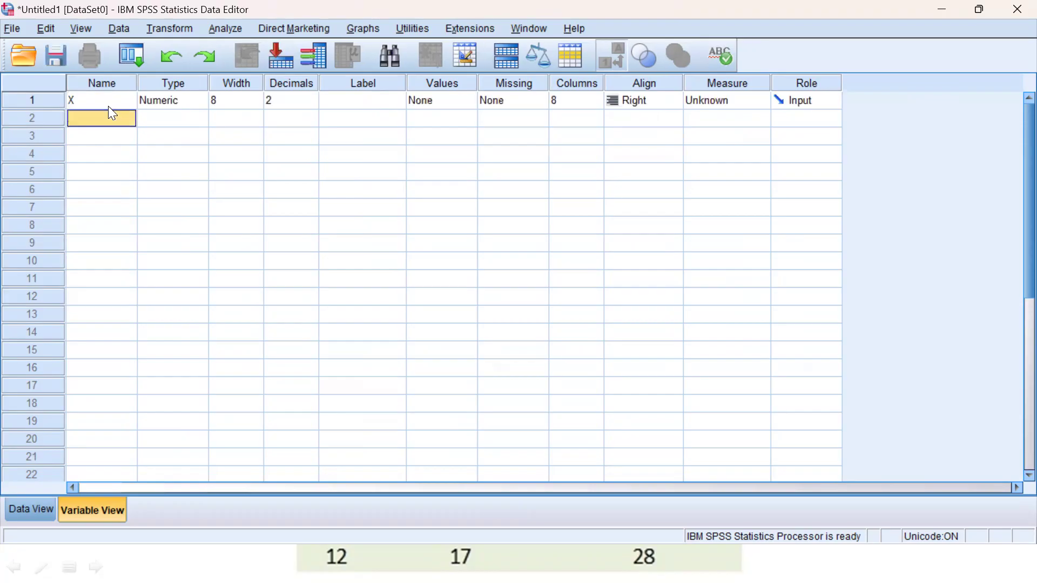
text(Y)
key(Return)
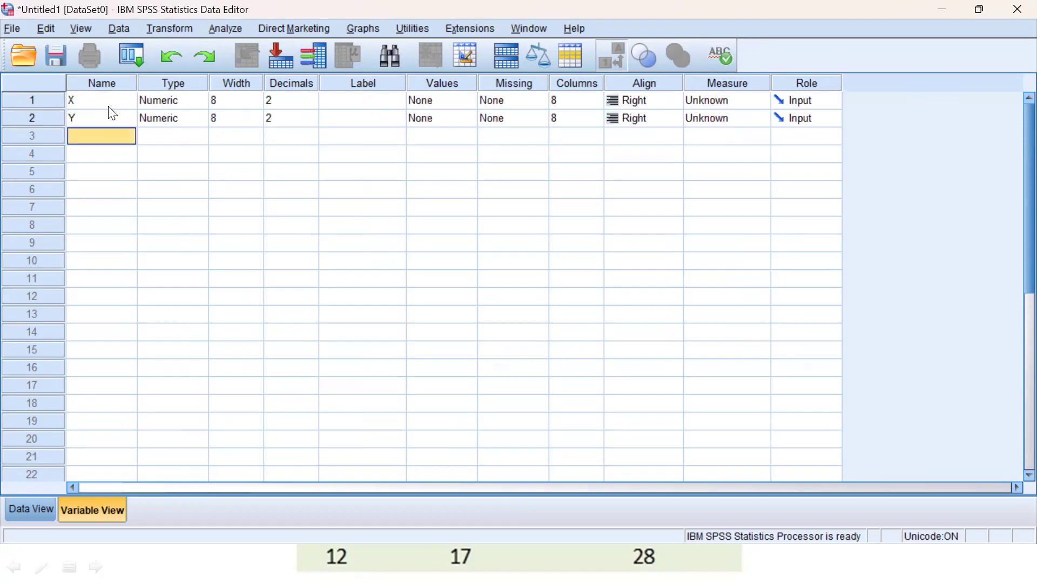
Set the number of decimals to 0 for both variables X and Y
click(300, 101)
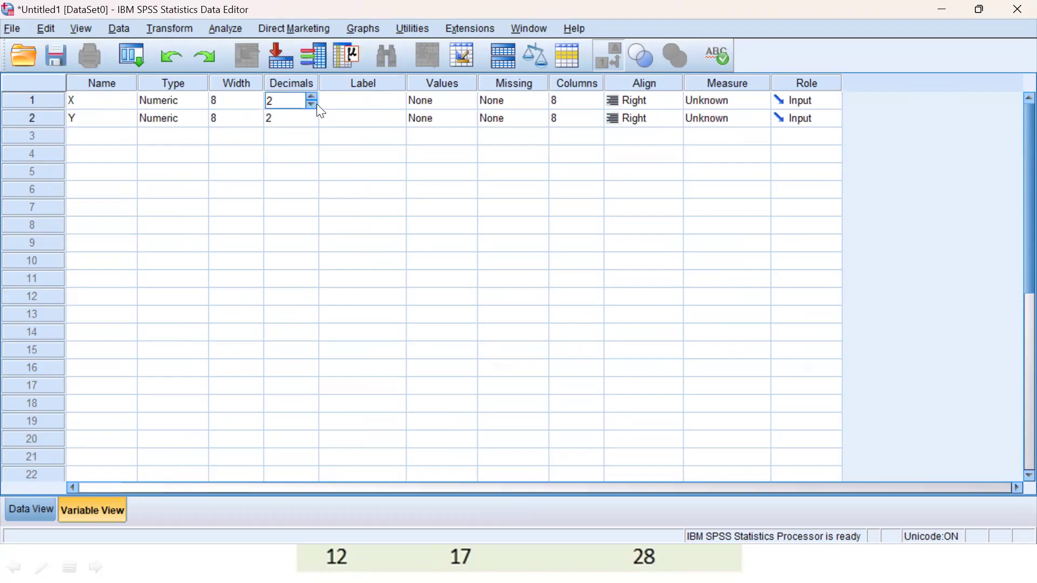
click(314, 103)
click(315, 103)
click(312, 120)
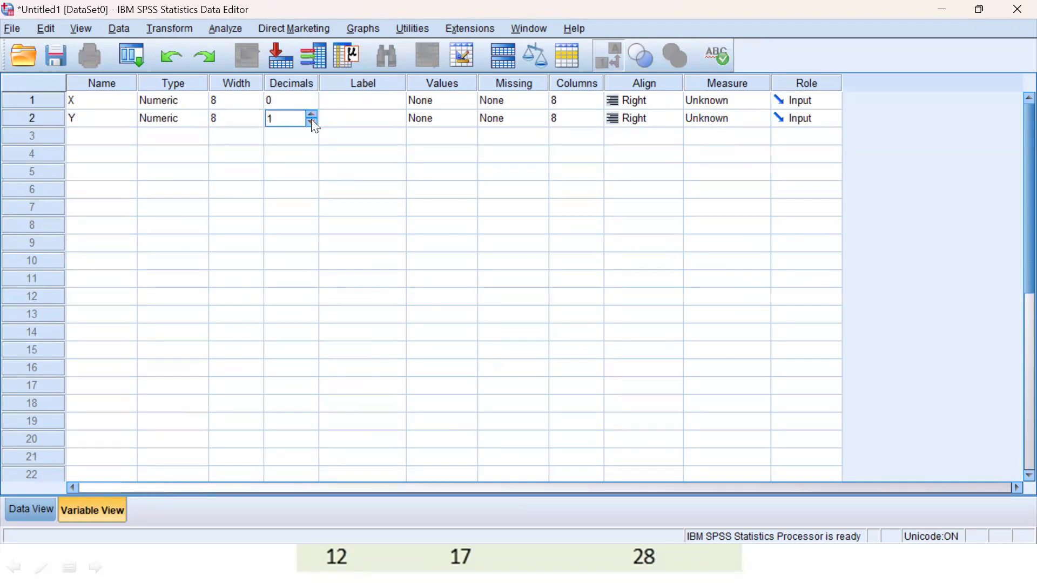
click(312, 121)
Label variable X as "Stress kerja_X" and variable Y as "Kinerja pegawai_Y"
click(341, 108)
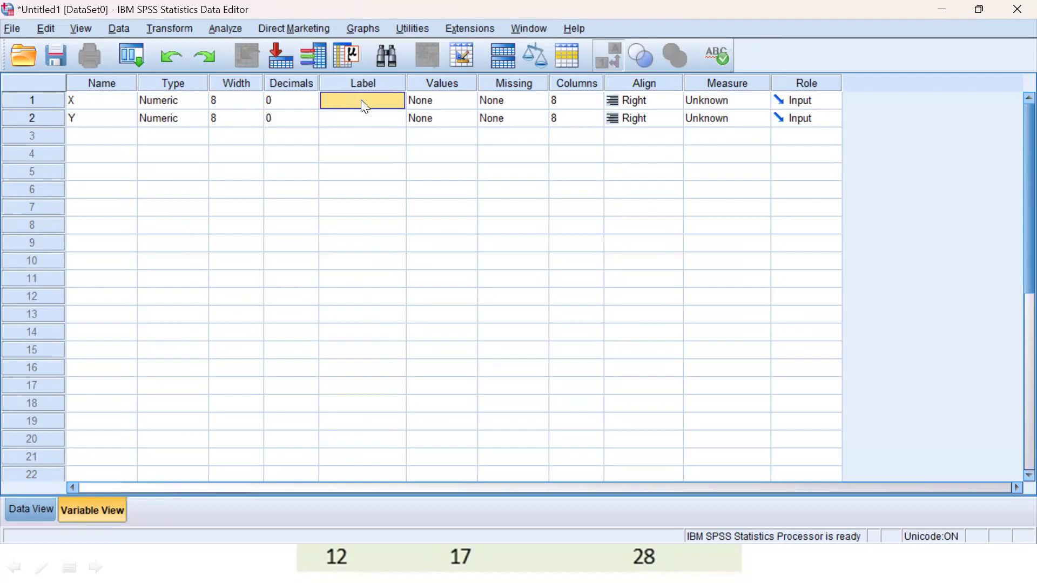
text(Stre)
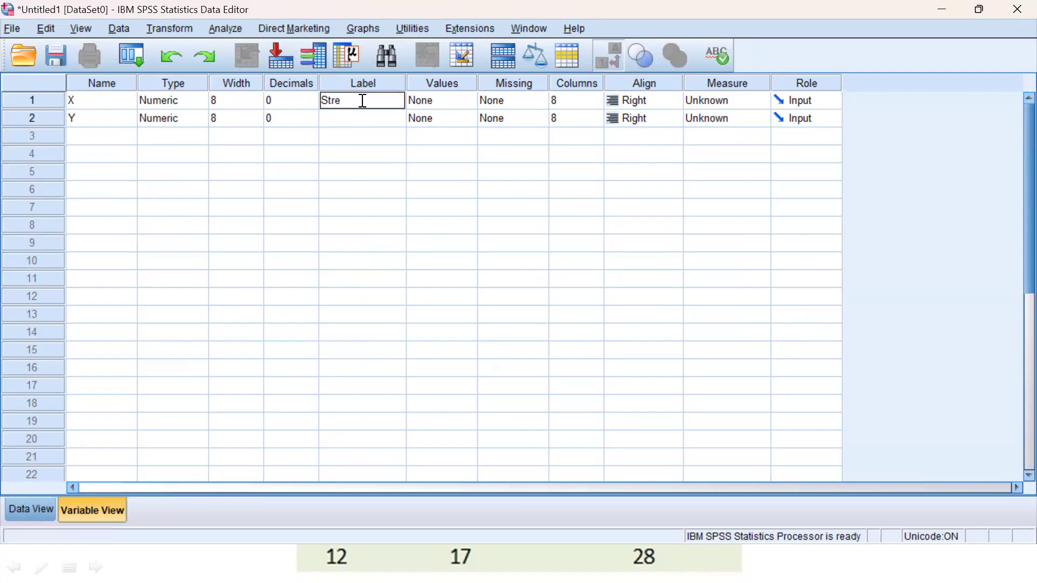
text(ss kerja_X)
key(Return)
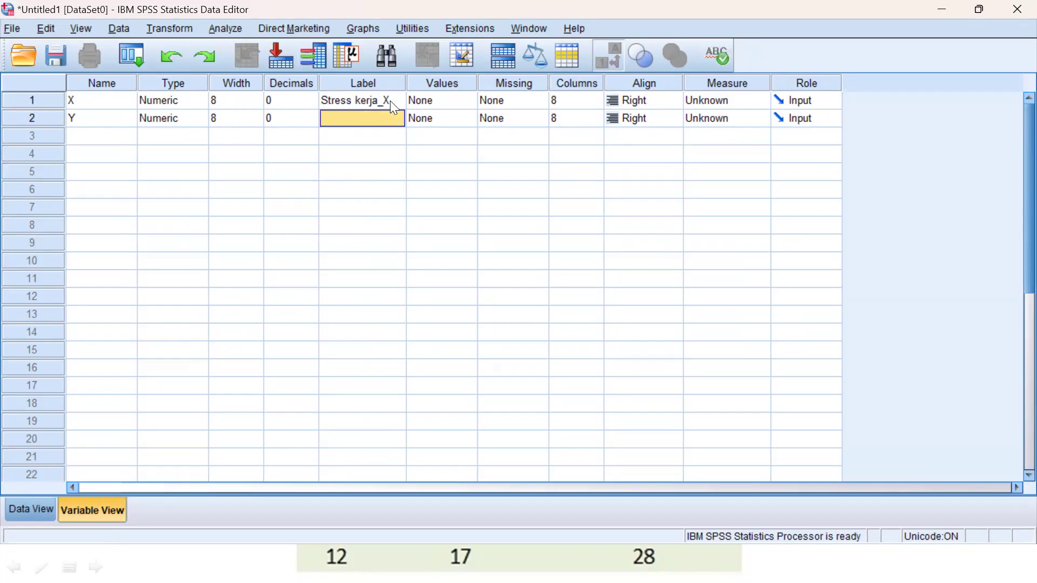
text(Kine)
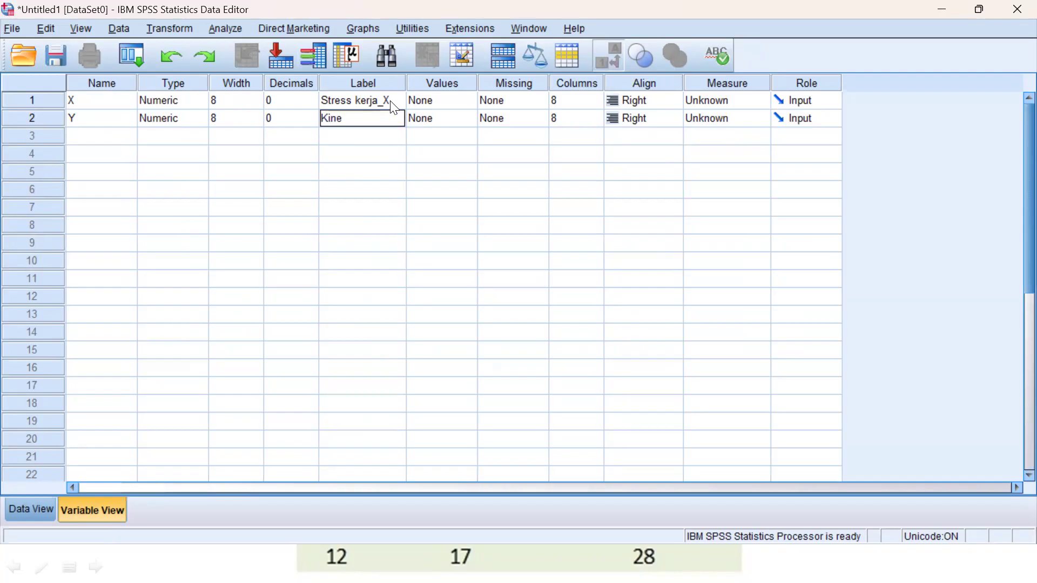
text(rja pegawai_Y)
key(Return)
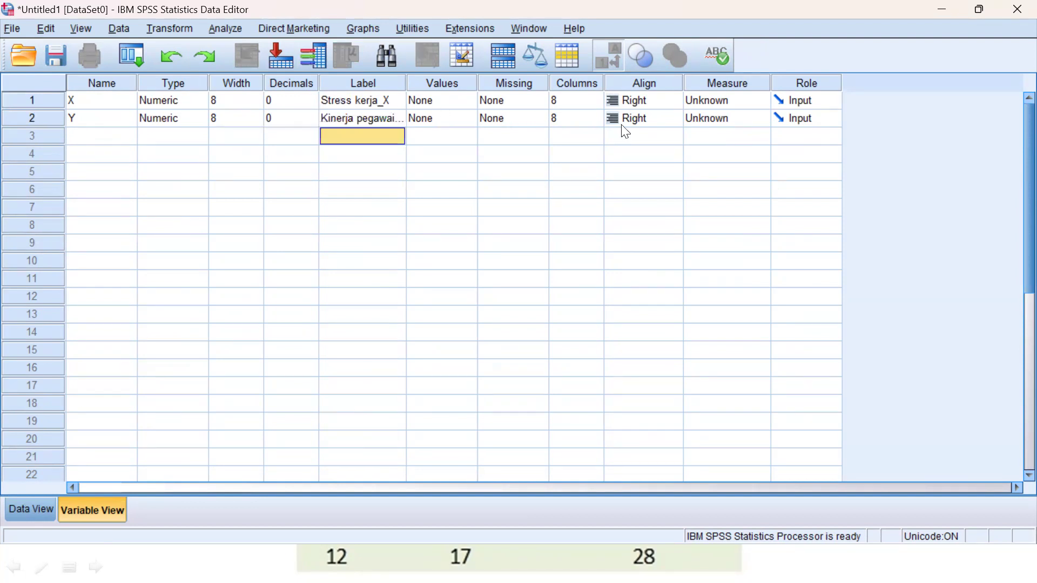
Set the measurement level of both variables X and Y to Scale
click(760, 103)
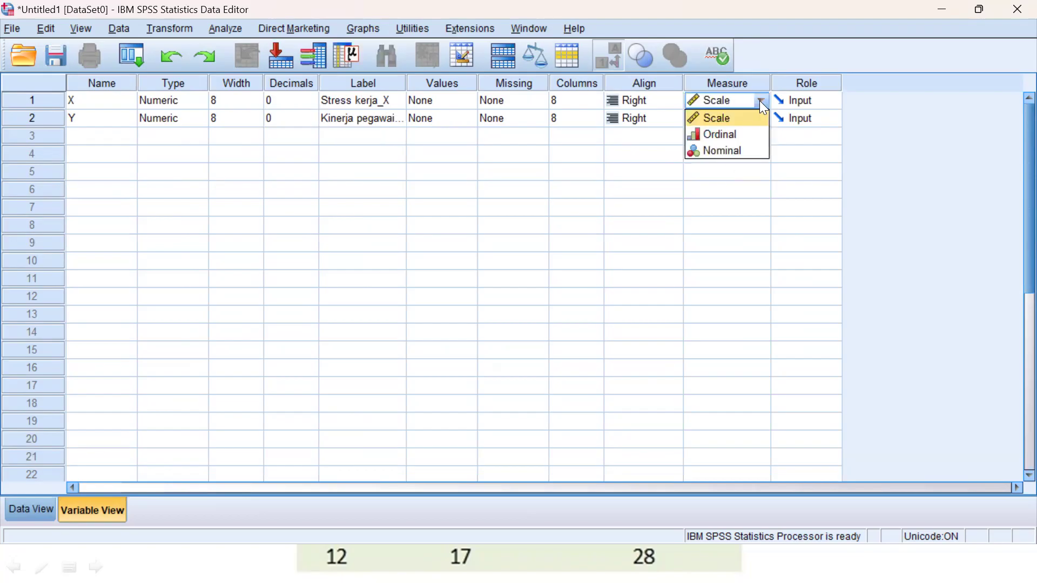
click(738, 118)
click(760, 119)
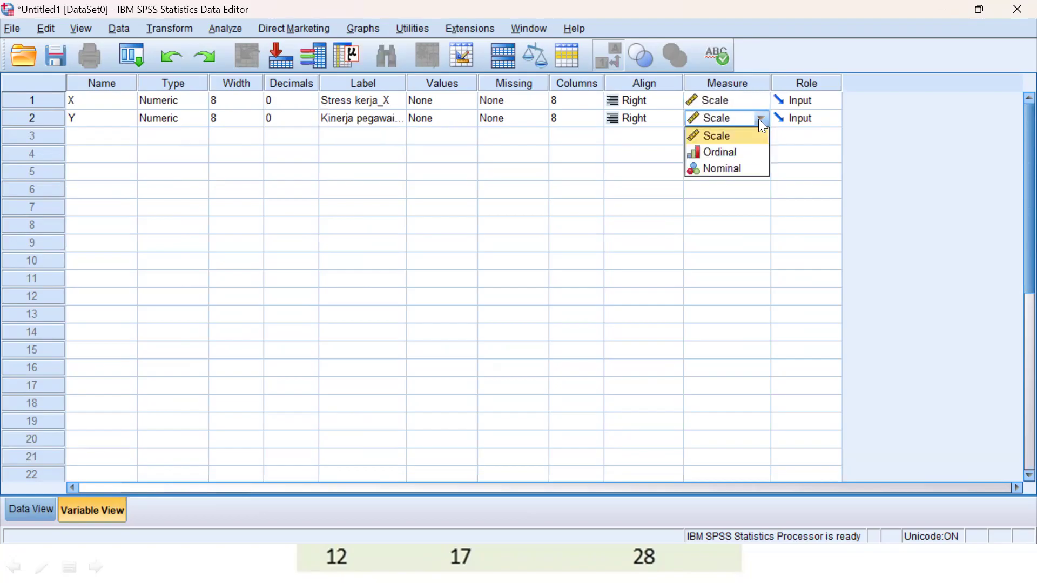
click(734, 140)
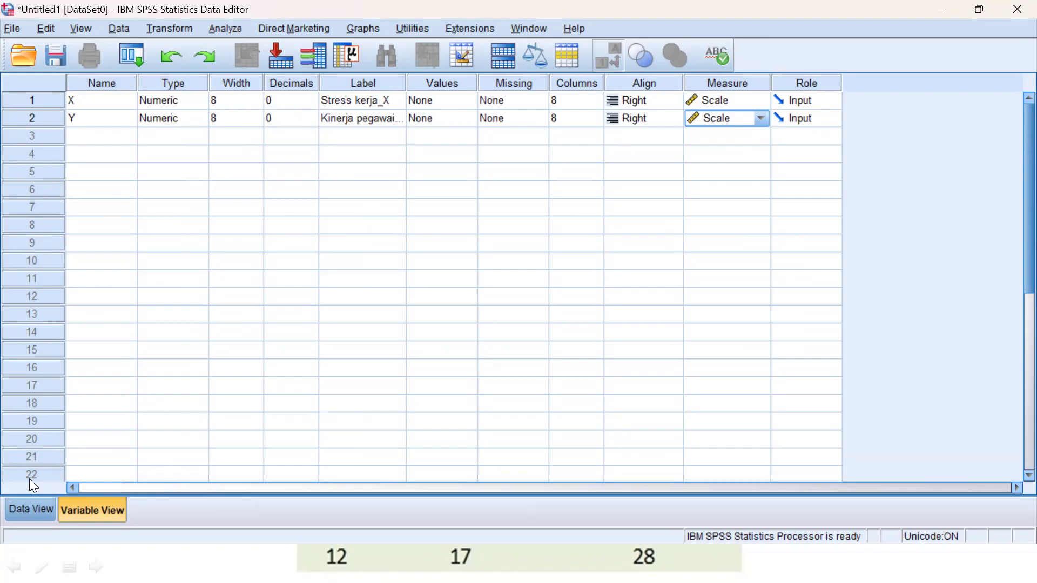
Enter the X data in rows 1 to 12: 28, 20, 21, 23, 17, 25, 22, 19, 27, 25, 24, 17
click(32, 509)
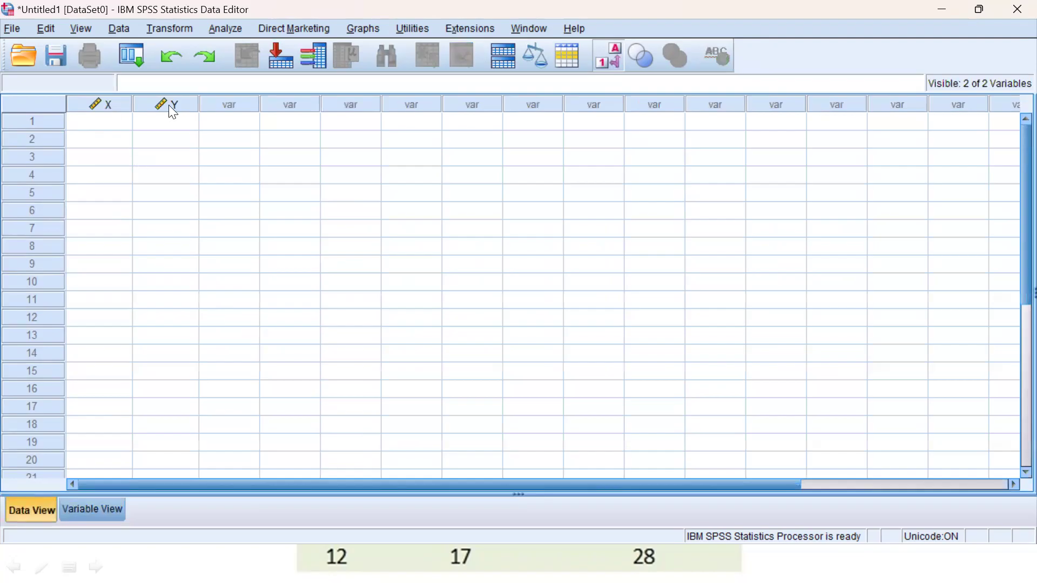
click(113, 128)
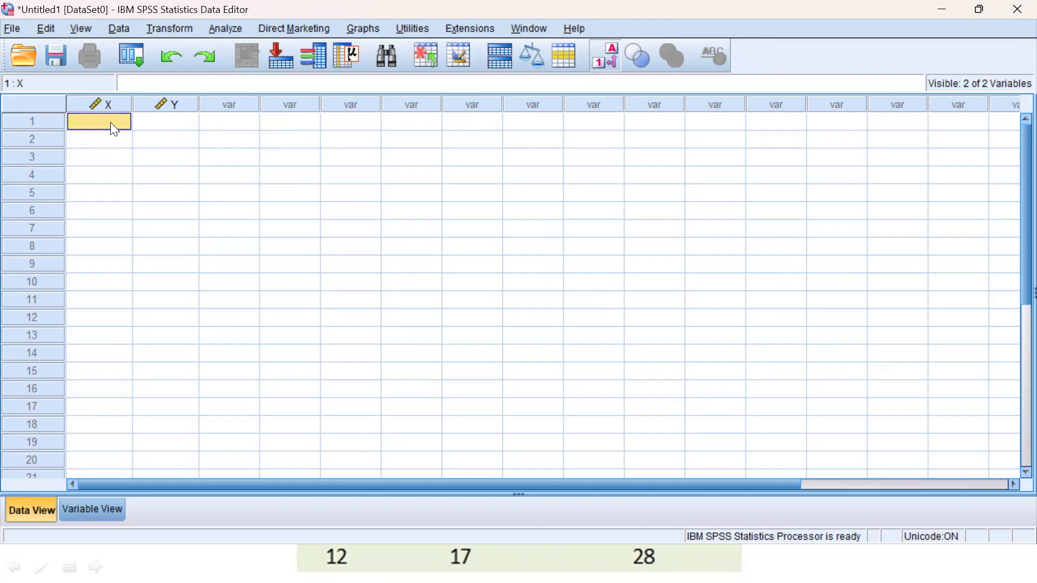
text(28)
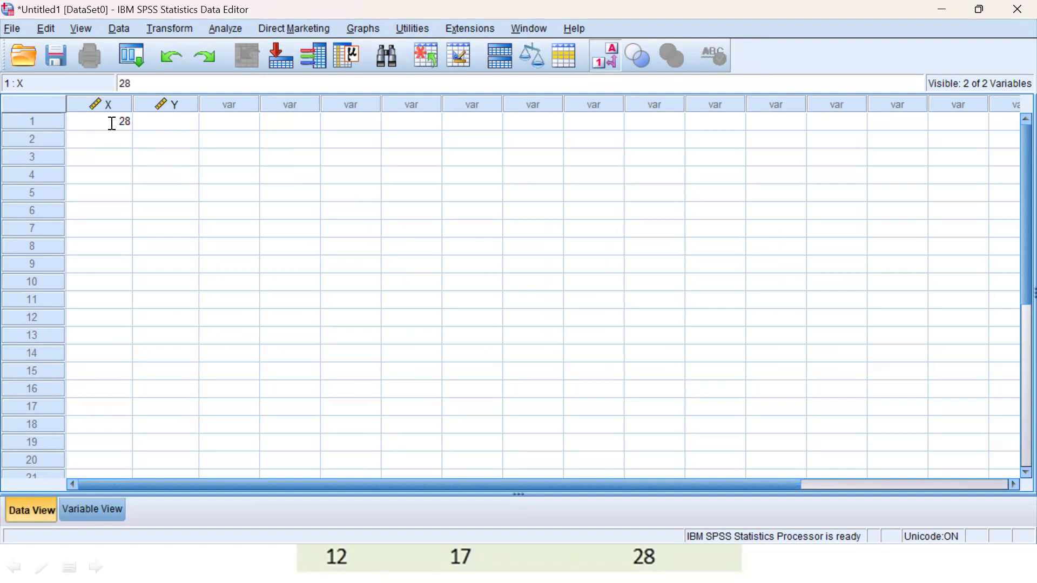
key(Return)
text(20)
key(Return)
text(21)
key(Return)
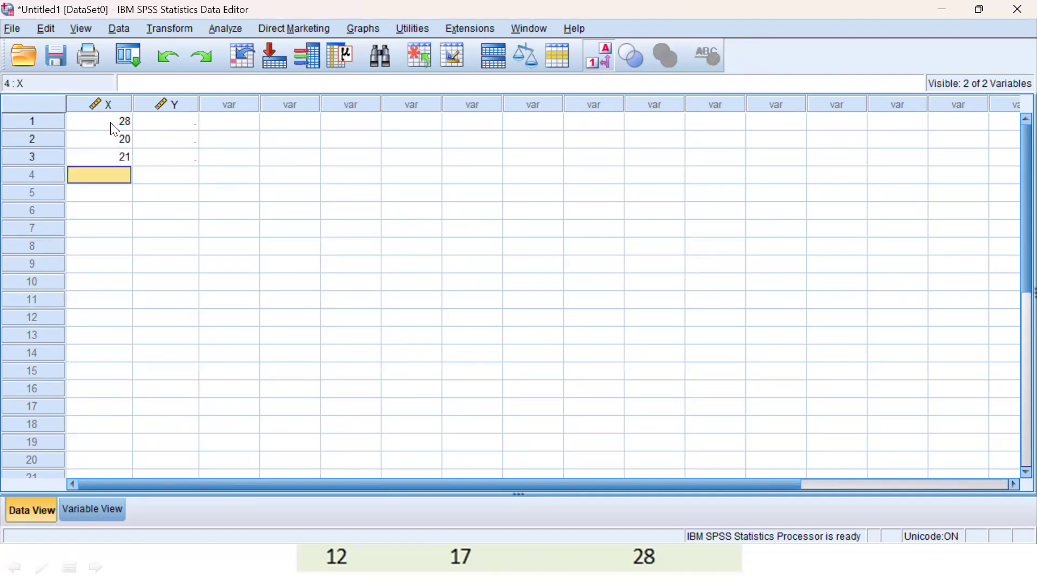
text(23)
key(Return)
text(17)
key(Return)
text(25)
key(Return)
text(22)
key(Return)
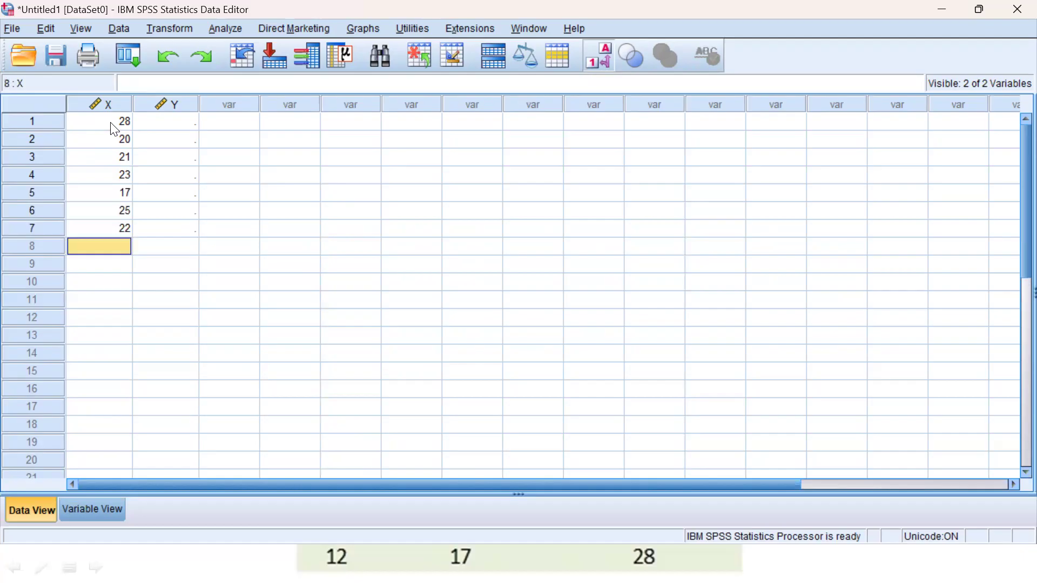
text(19)
key(Return)
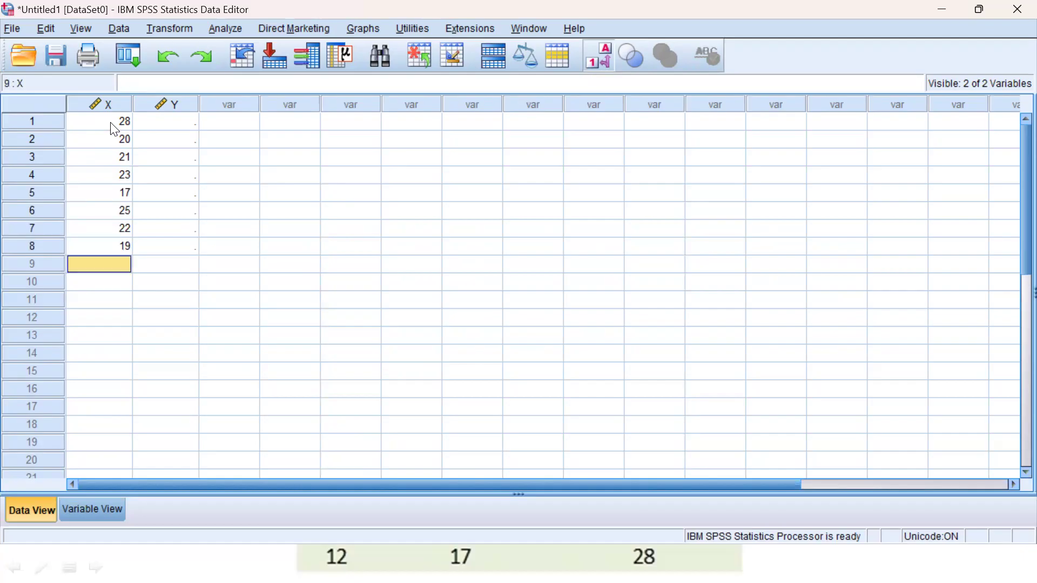
text(27)
key(Return)
text(25)
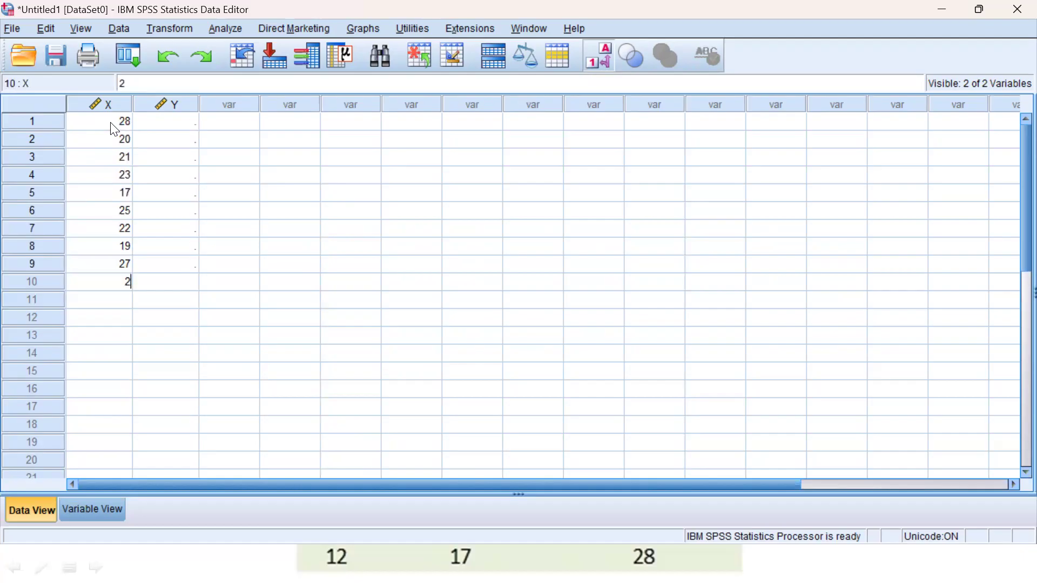
key(Return)
text(24)
key(Return)
text(17)
key(Tab)
Enter the Y data in rows 1 to 12: 21, 24, 27, 22, 26, 24, 23, 25, 21, 22, 25, 28
key(Up)
key(Up)
key(Up)
key(Up)
key(Up)
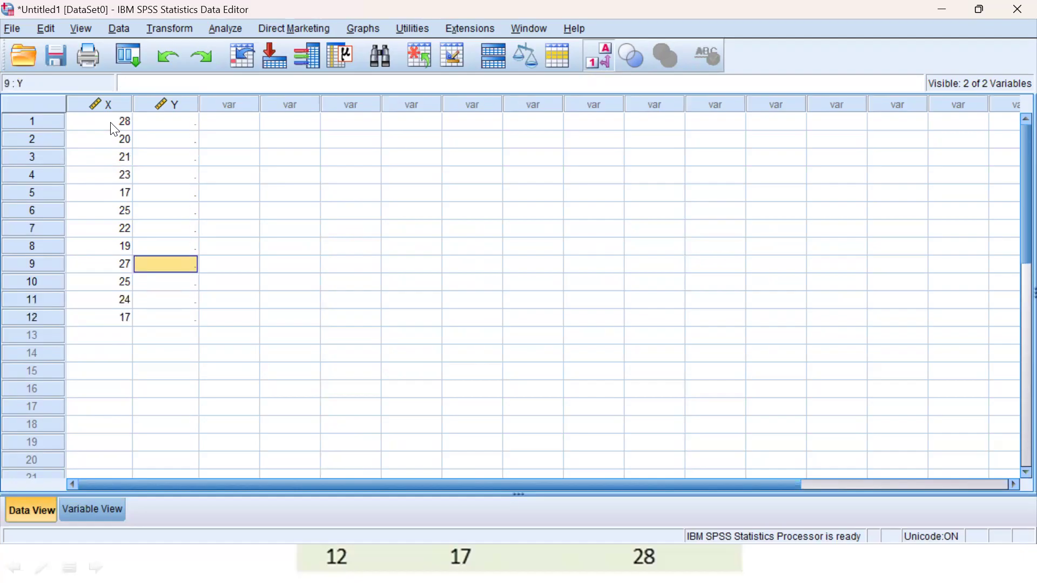
key(Up)
key(Up)
key(Up)
key(Up)
key(Up)
key(Up)
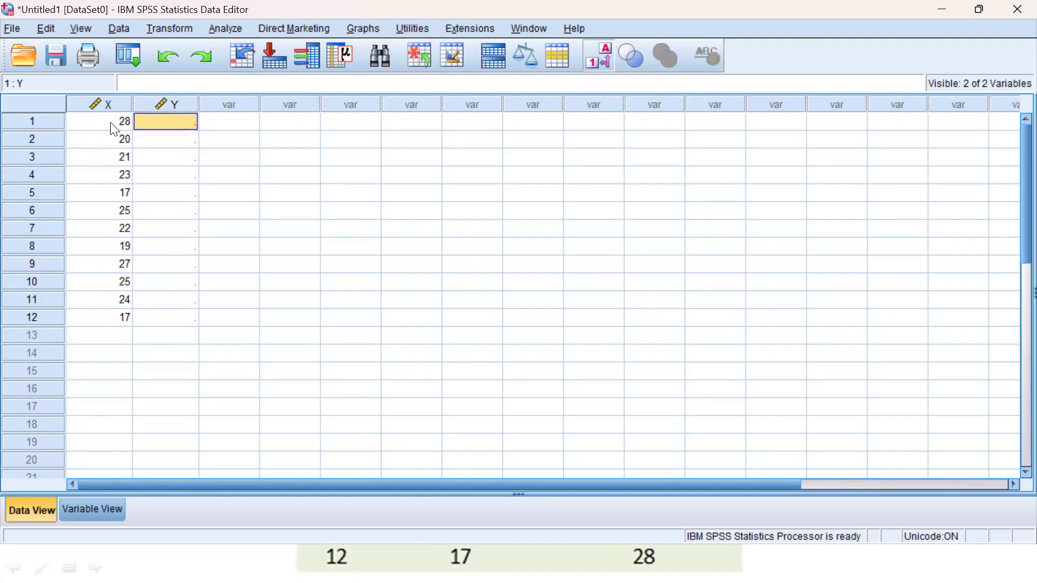
text(21)
key(Return)
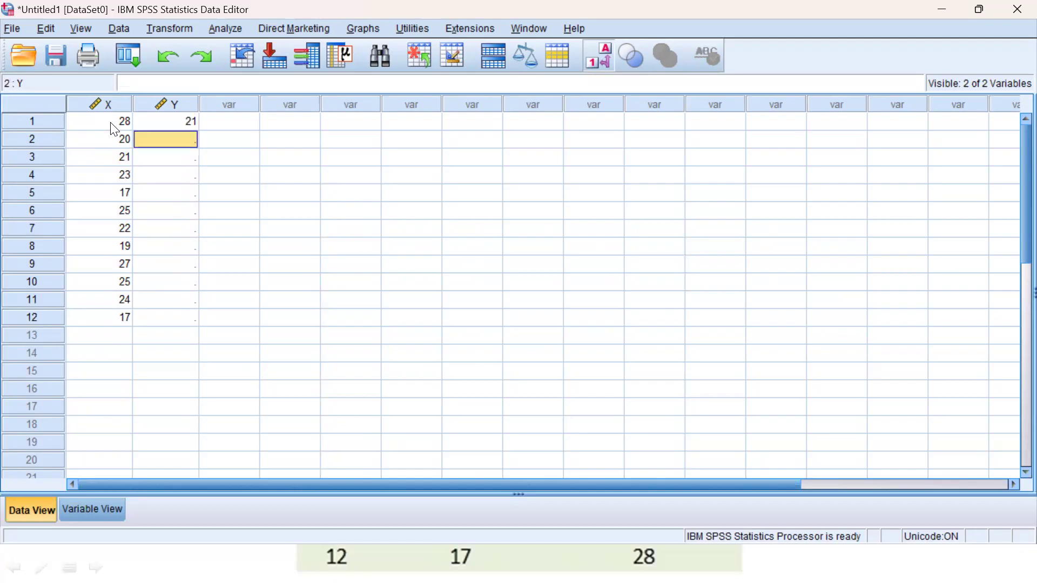
text(24)
key(Return)
text(27)
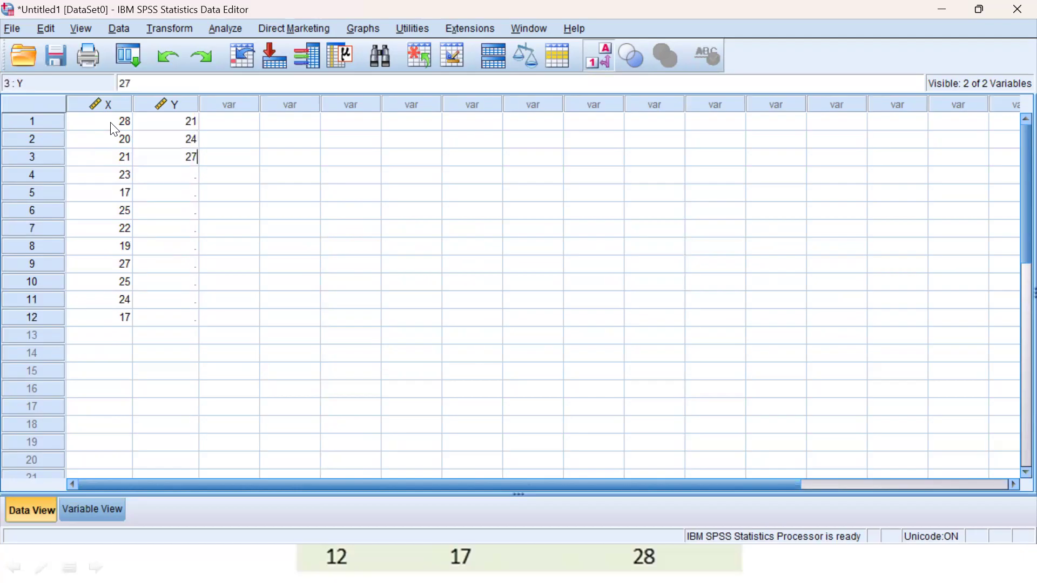
text(22)
key(BackSpace)
key(BackSpace)
key(Return)
text(22)
key(Return)
text(26)
key(Return)
text(24)
key(Return)
text(23)
key(Return)
text(25)
key(Return)
text(21)
key(Return)
text(22)
key(Return)
text(25)
key(Return)
text(28)
key(Return)
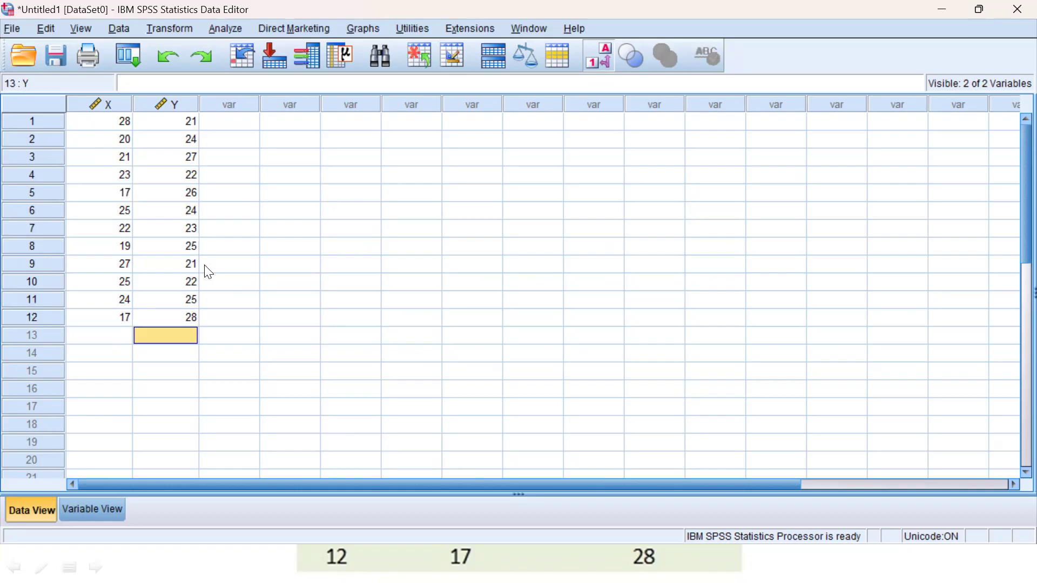
Run a linear regression with Kinerja pegawai_Y as the dependent variable and Stress kerja_X as the independent variable
click(214, 32)
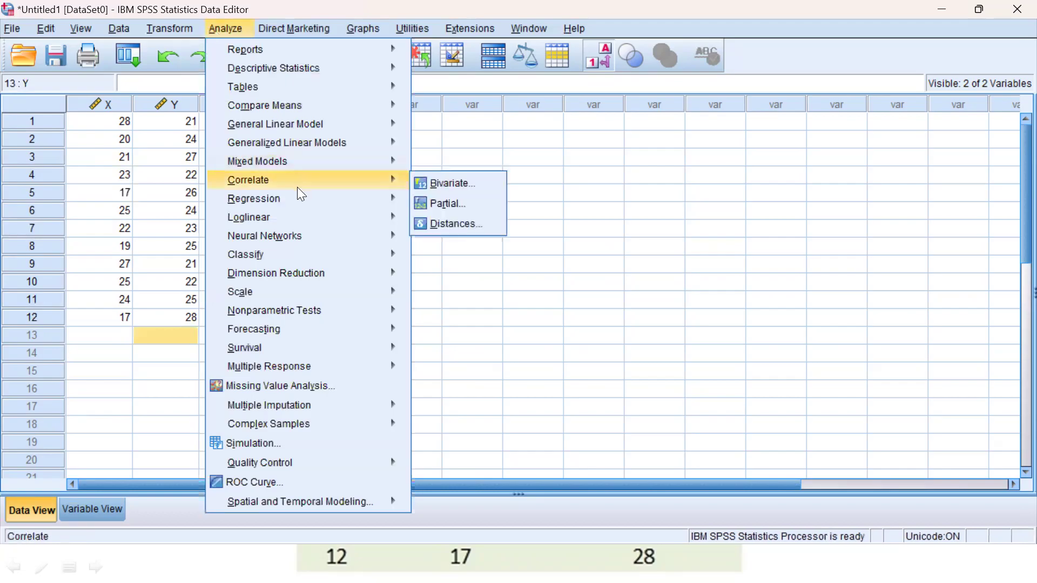
mouse_move(310, 199)
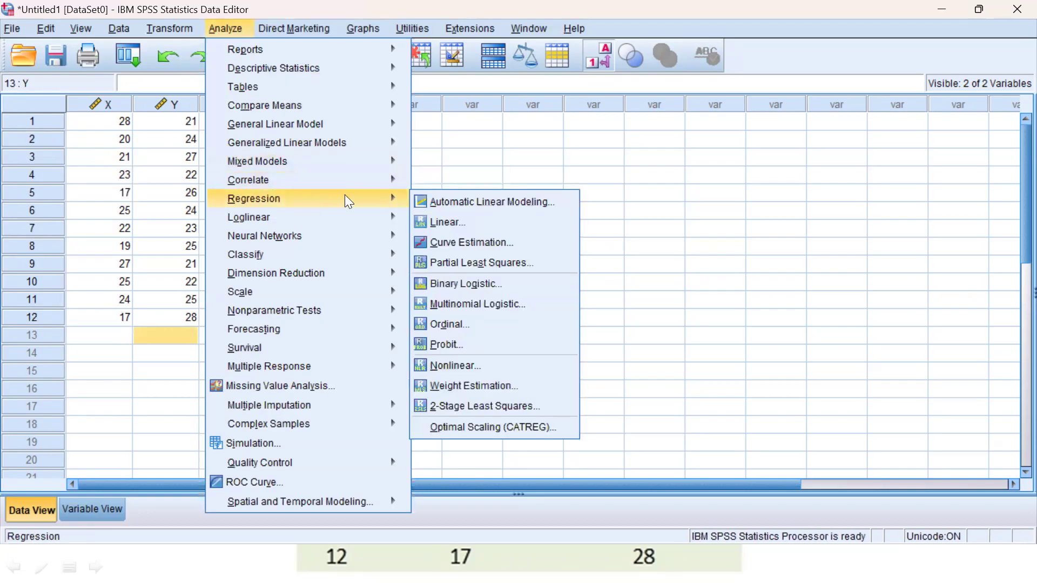
click(442, 222)
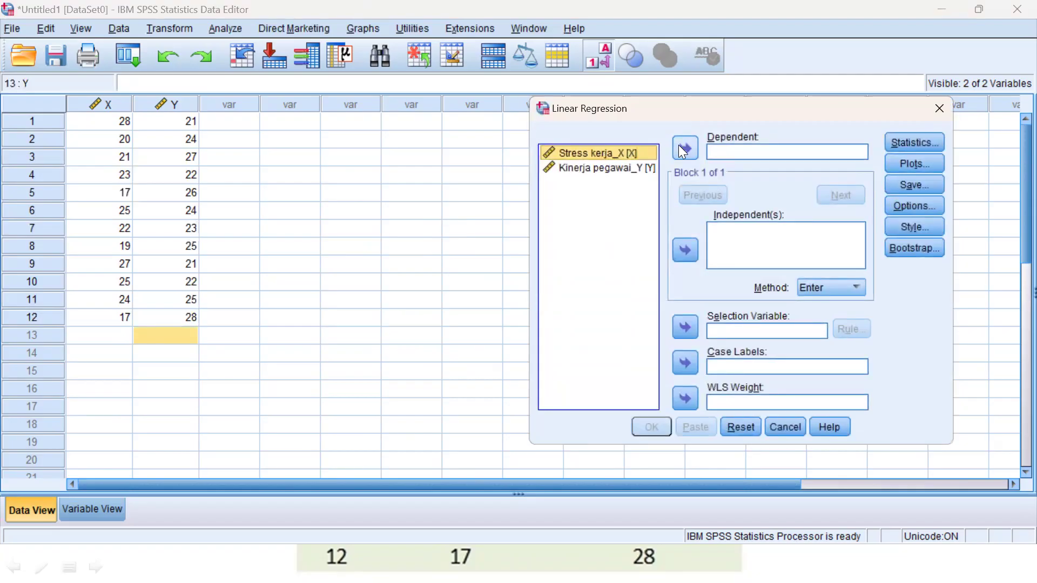
click(684, 250)
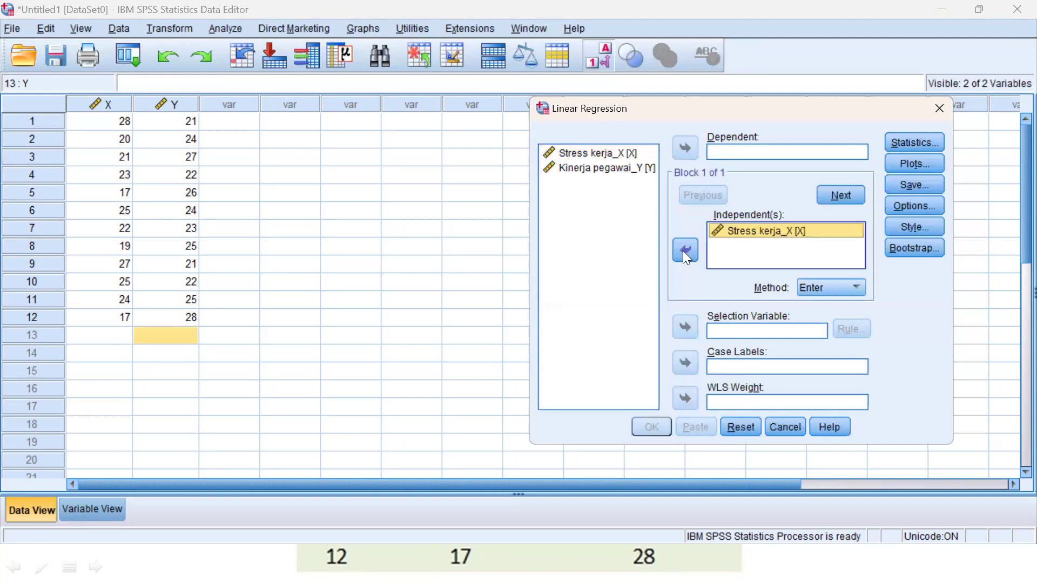
click(633, 169)
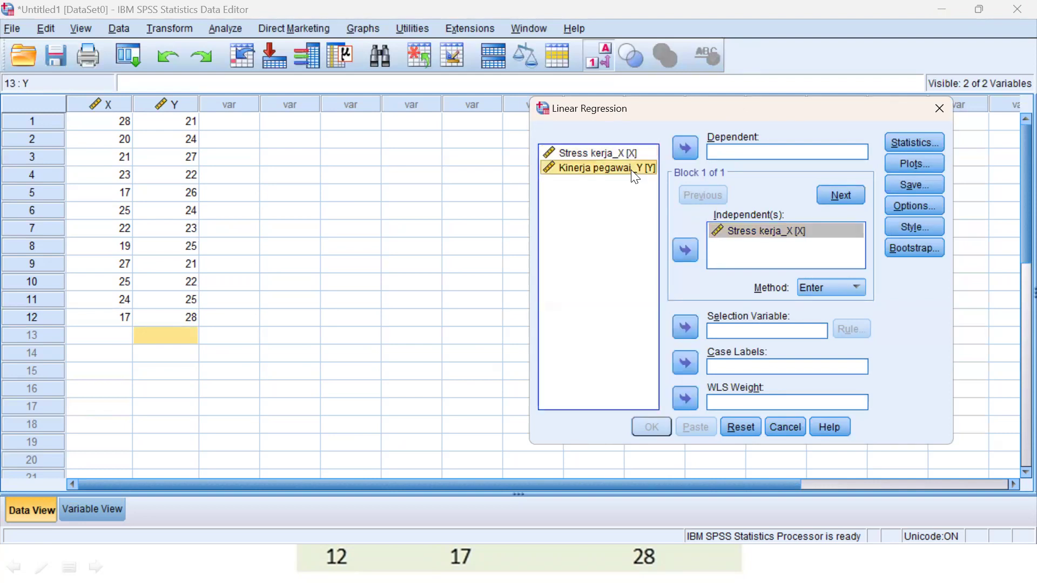
click(687, 149)
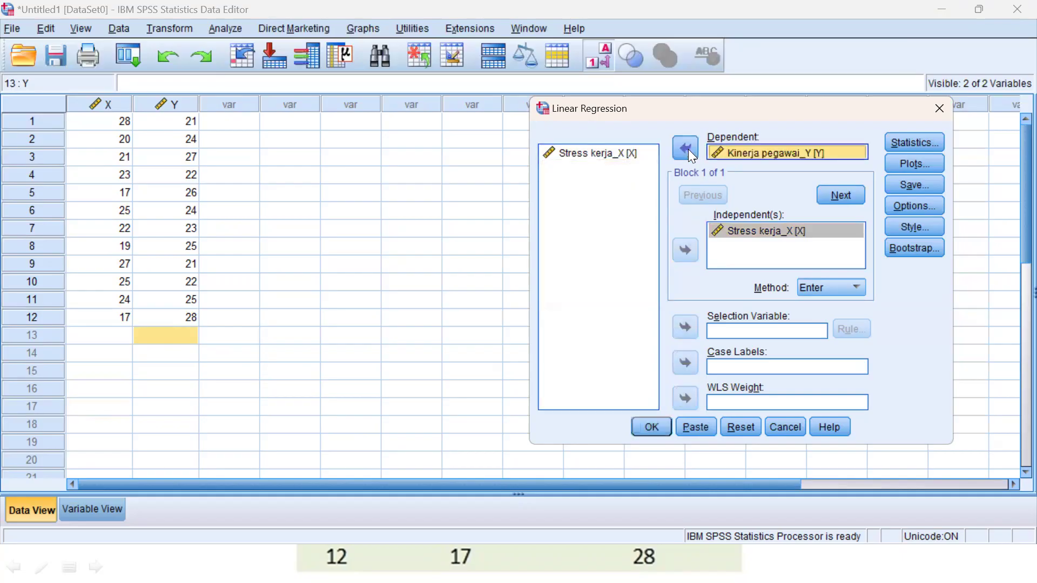
click(630, 155)
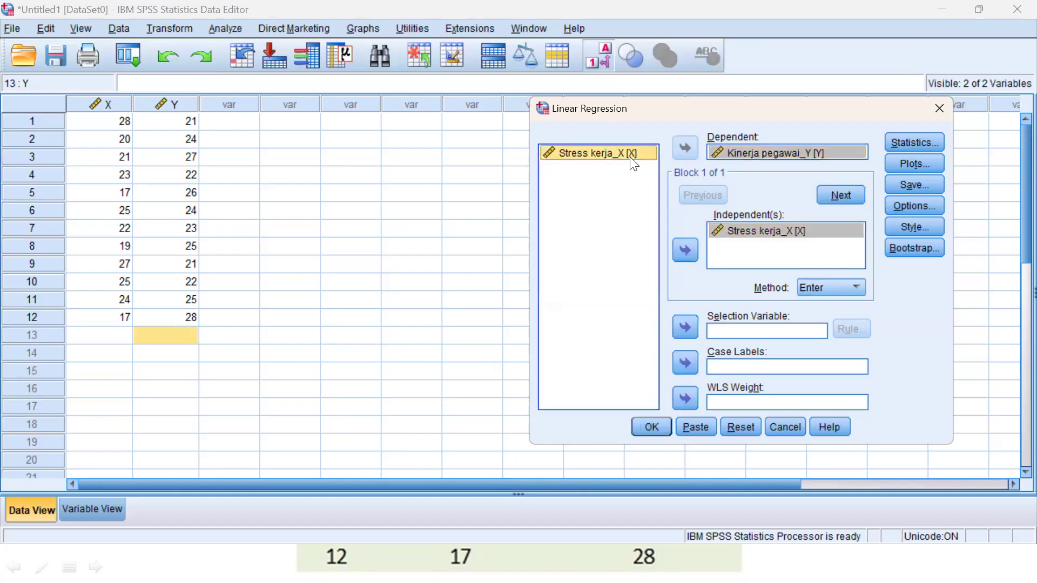
click(686, 250)
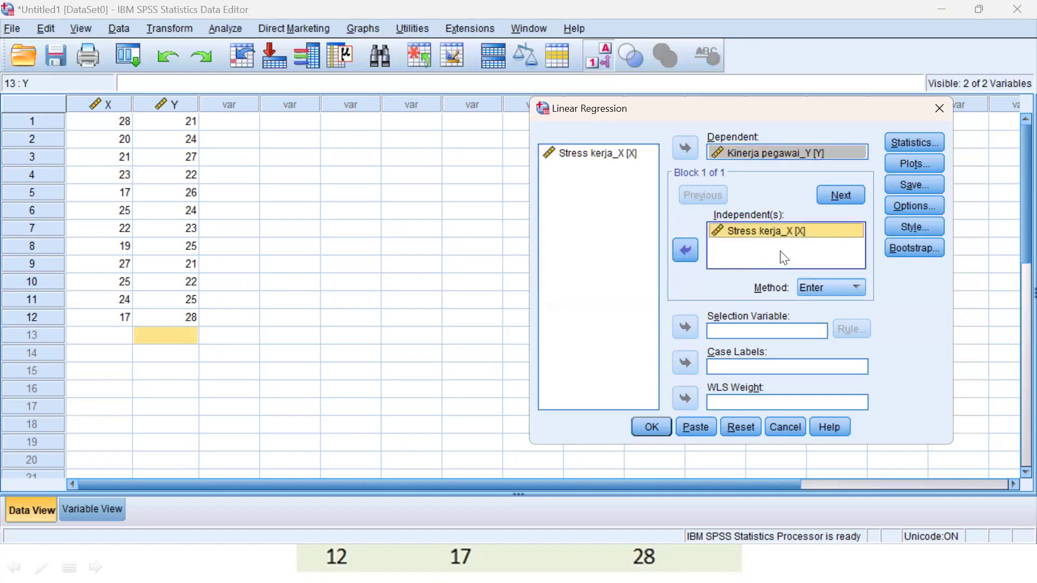
click(662, 423)
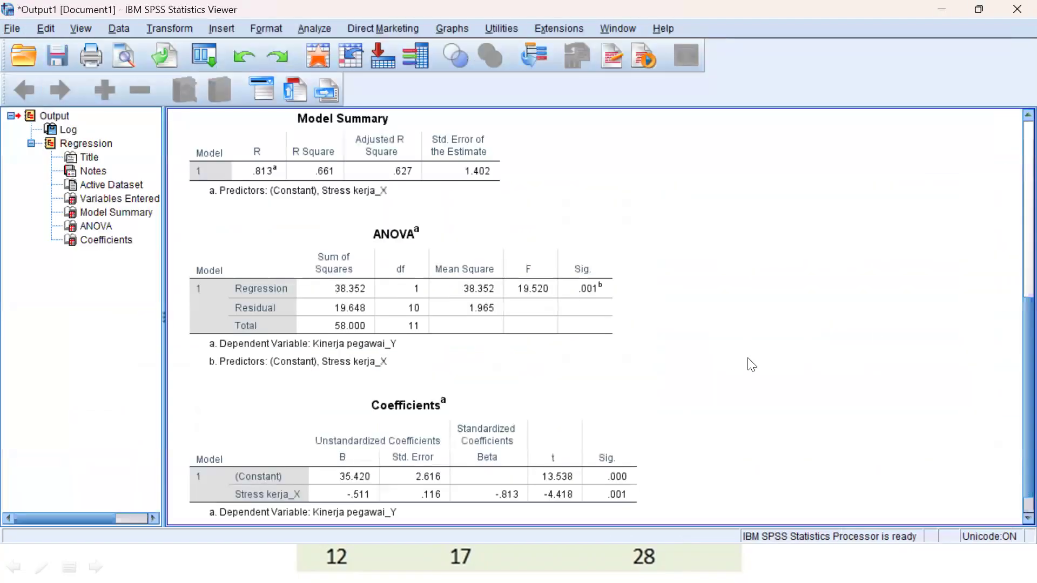
Review the regression output's Variables Entered/Removed, Model Summary, ANOVA and Coefficients tables
scroll(1012, 277, down, 2)
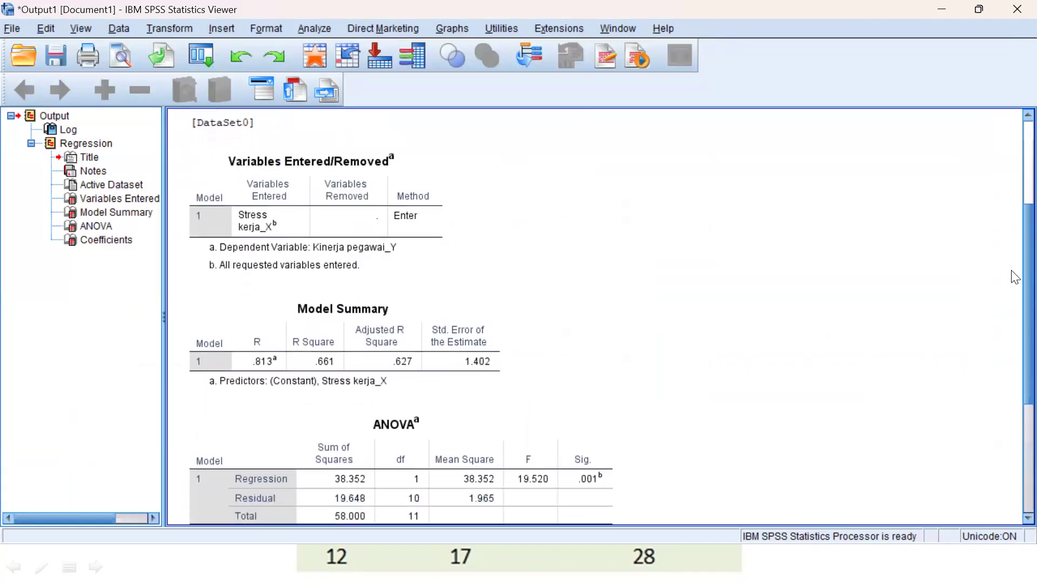
scroll(1014, 284, down, 5)
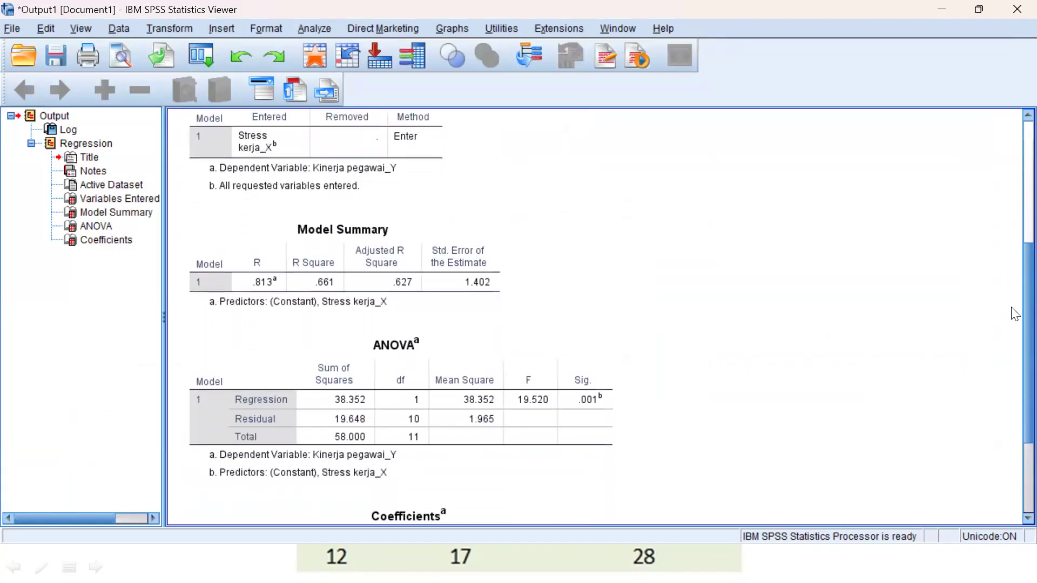
scroll(1015, 360, down, 1)
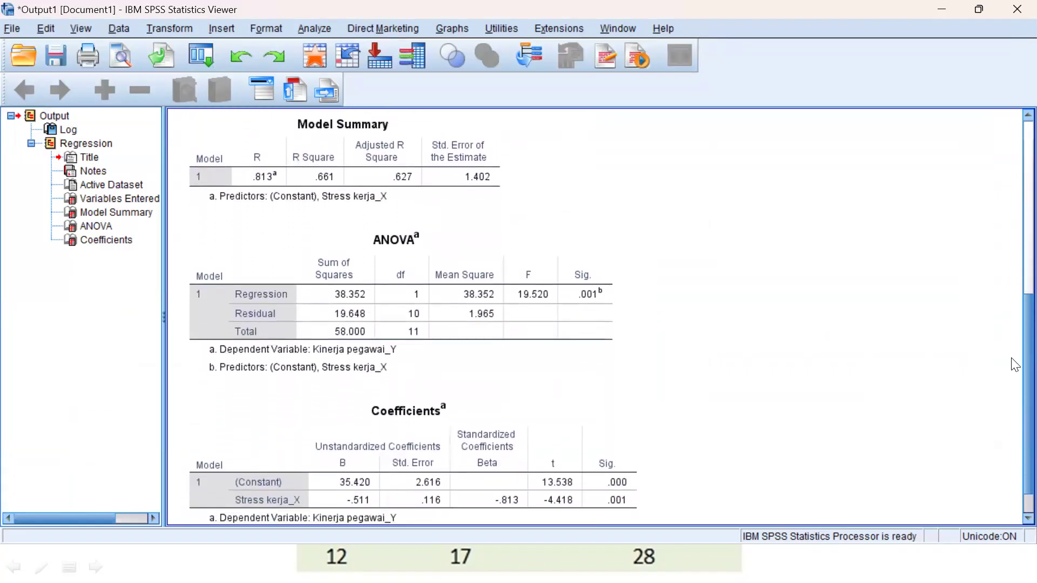
click(403, 146)
click(532, 295)
click(351, 419)
click(737, 493)
click(598, 378)
click(828, 495)
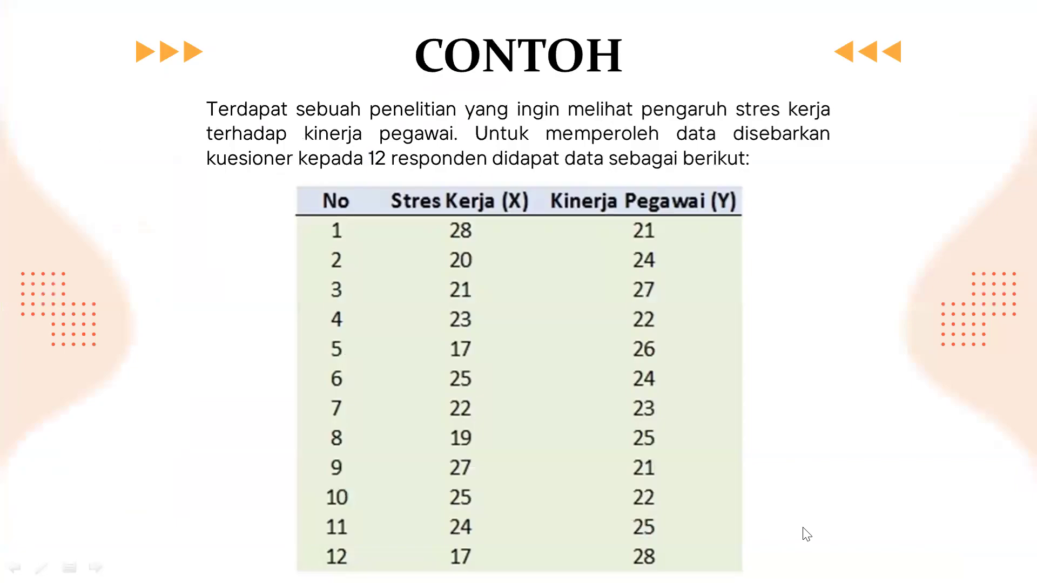
click(802, 528)
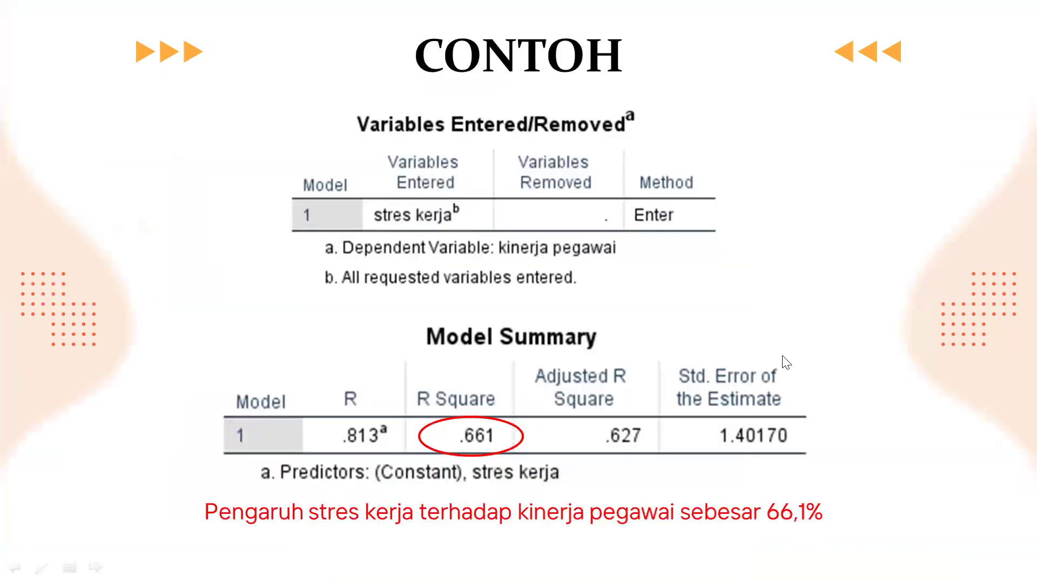